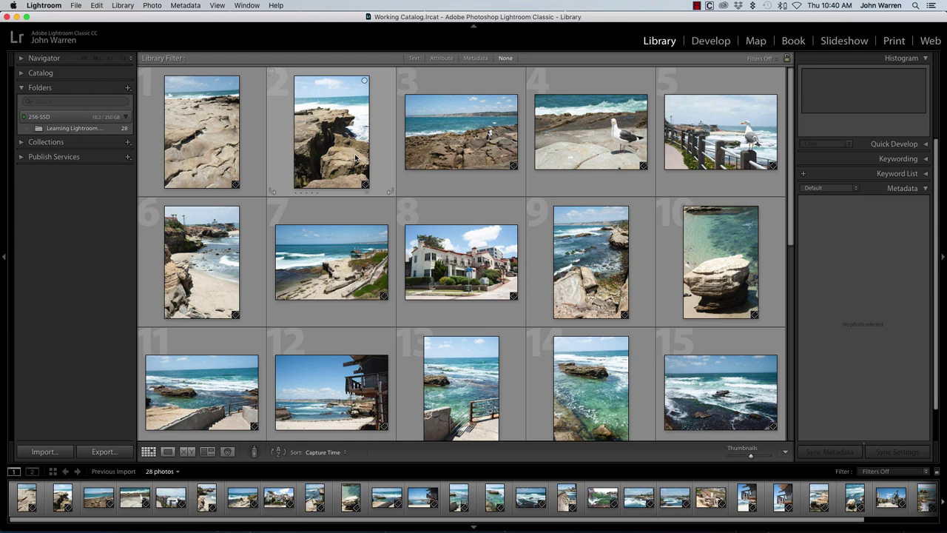
- Give one-star ratings to photos 2, 5, 6, 7, 8 and 9 in the top rows
click(316, 137)
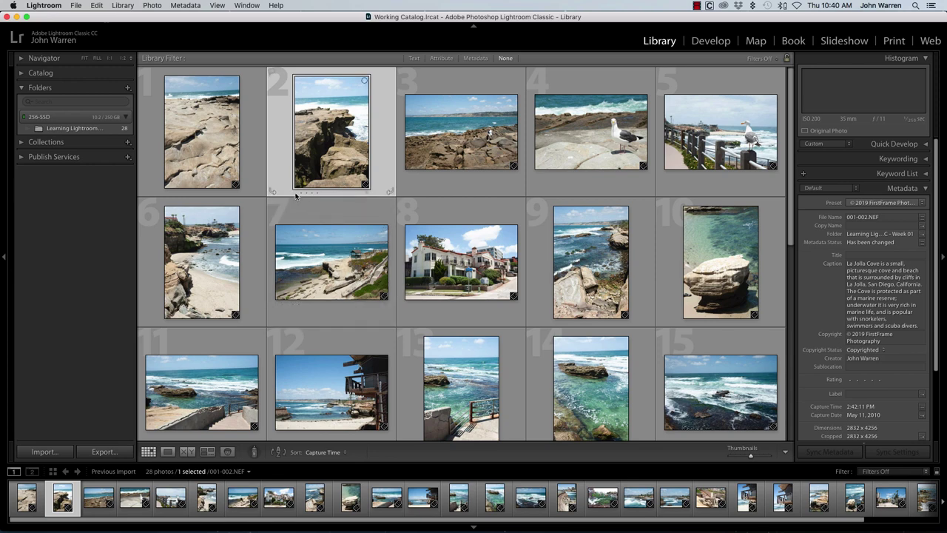
key(1)
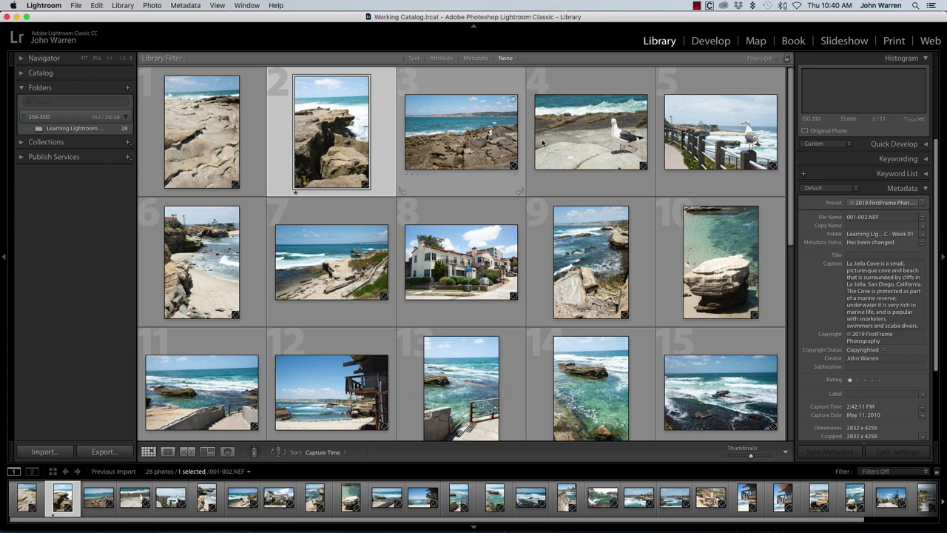
click(719, 142)
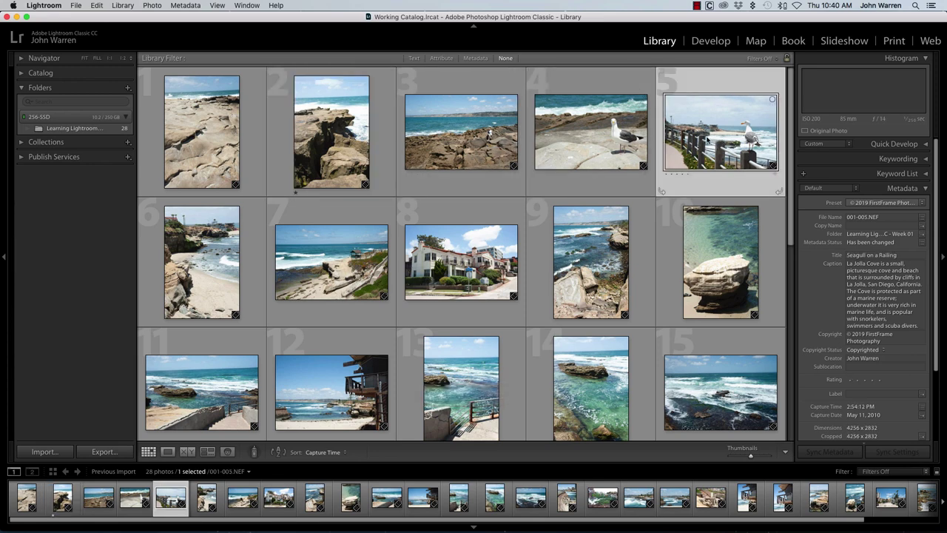
key(1)
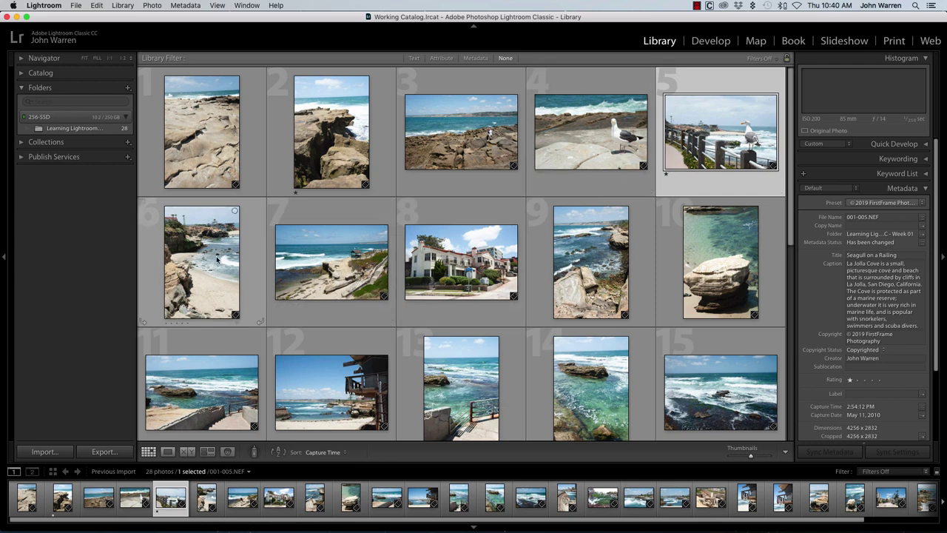
click(239, 255)
key(1)
click(334, 264)
key(1)
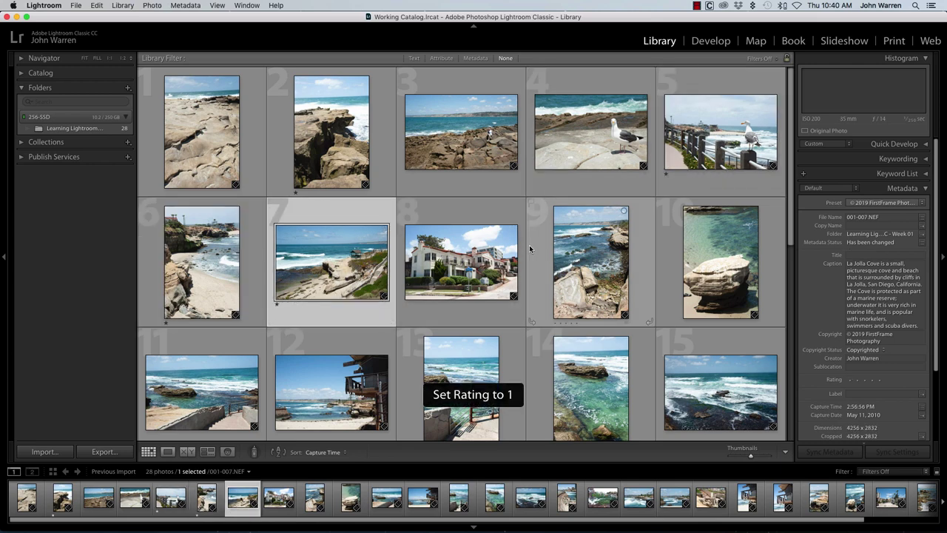
click(494, 261)
key(1)
click(590, 264)
key(1)
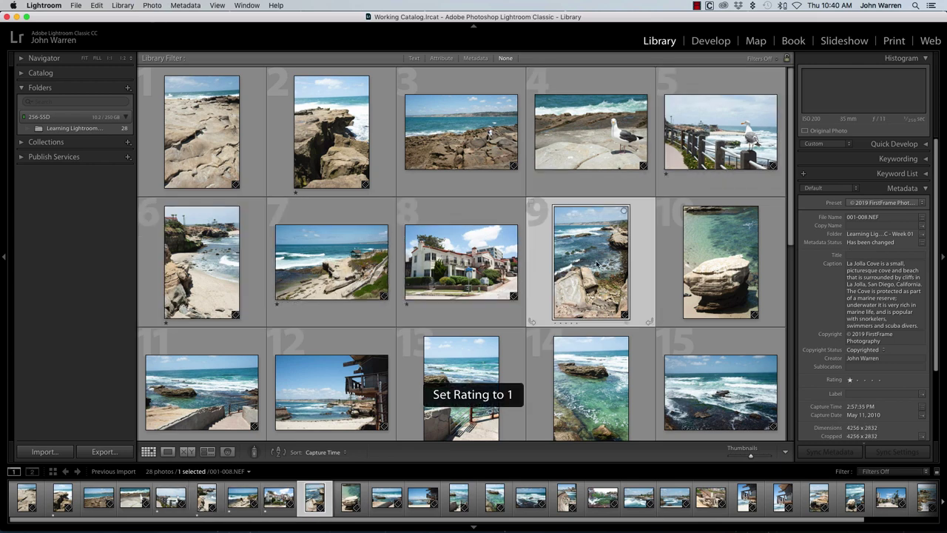
- Rate photos 11, 12, 16, 20 and 22 one star further down the grid
scroll(715, 253, down, 3)
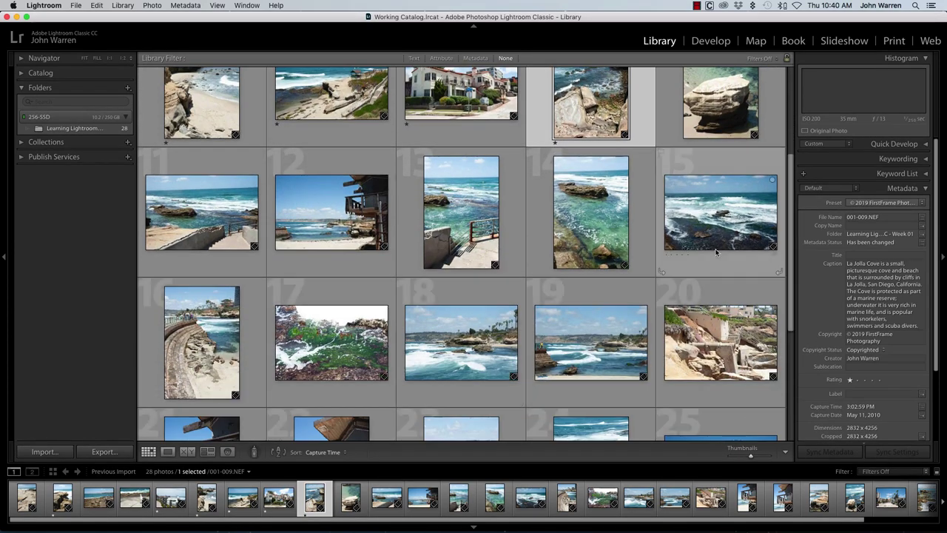
click(255, 215)
key(1)
click(326, 221)
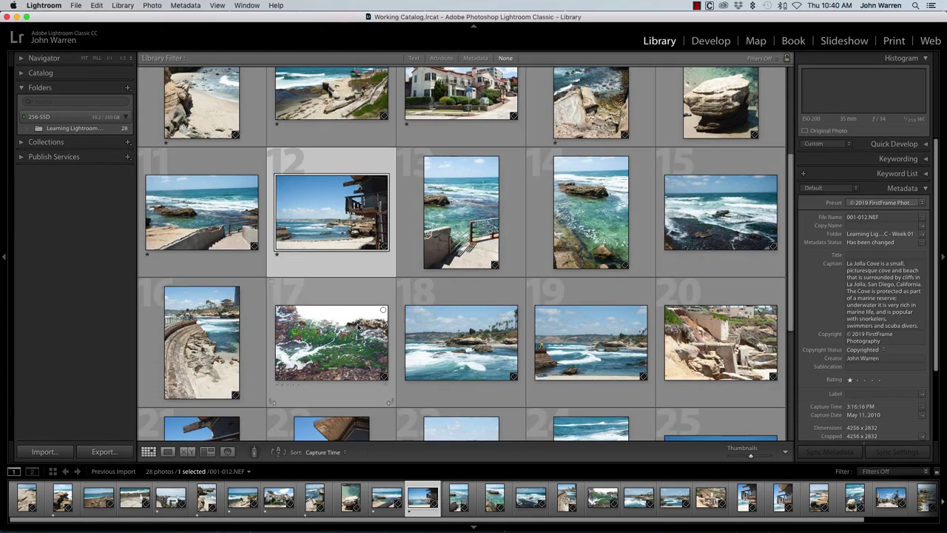
key(1)
click(211, 347)
key(1)
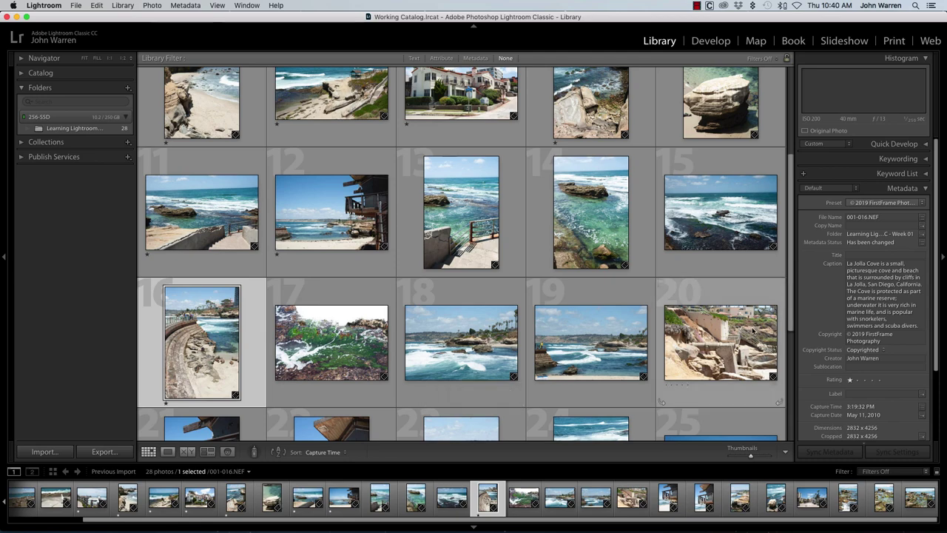
click(768, 311)
key(1)
scroll(790, 288, down, 5)
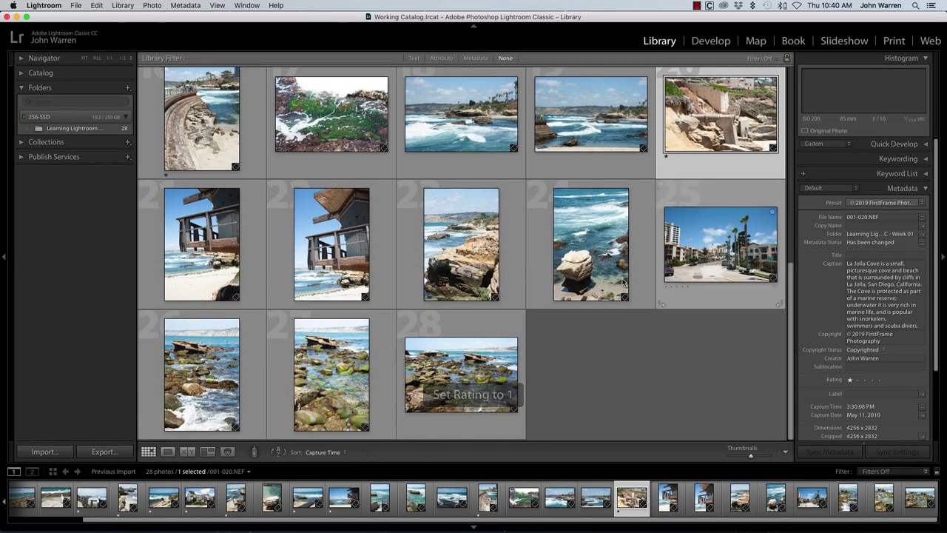
click(376, 255)
key(1)
key(Down)
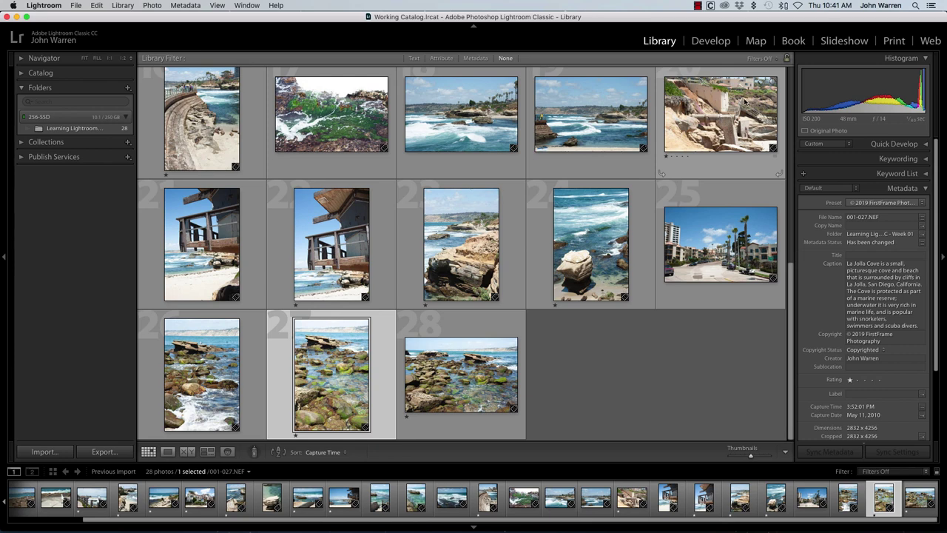
- Switch the filter preset from Filters Off to Rated, showing 15 of 28 photos
mouse_move(744, 102)
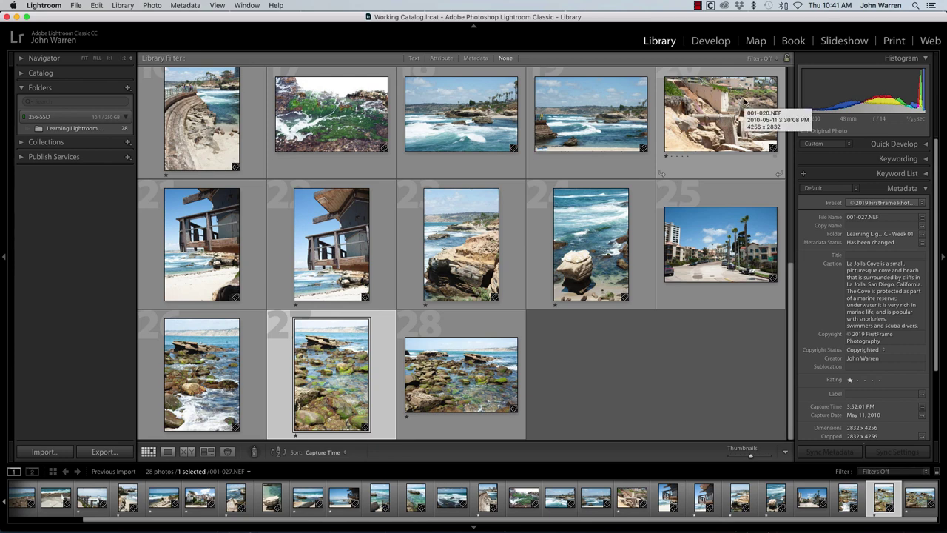
click(777, 59)
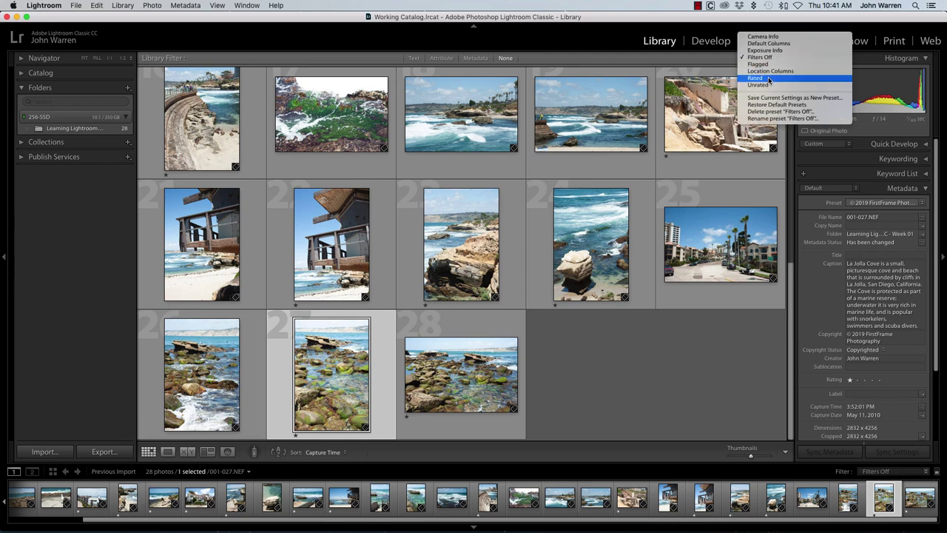
click(769, 79)
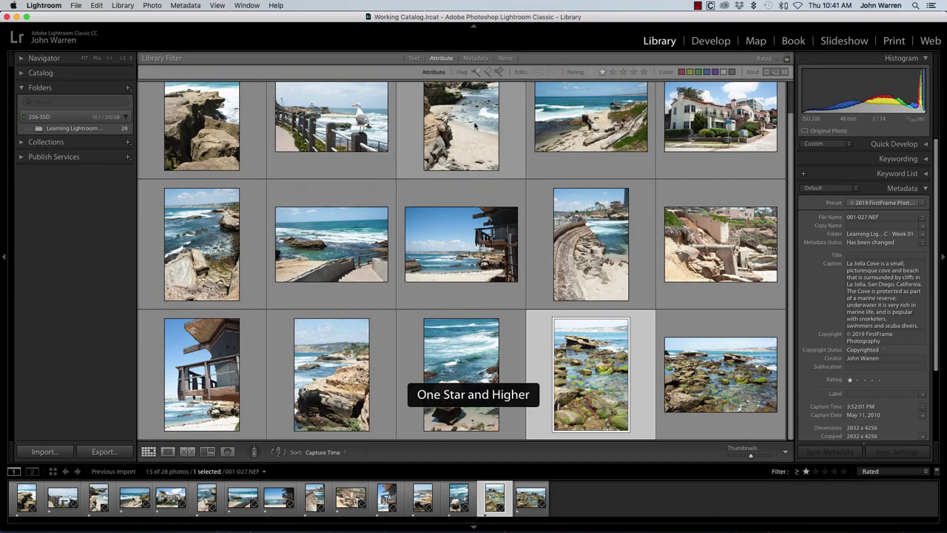
drag(790, 175, 794, 98)
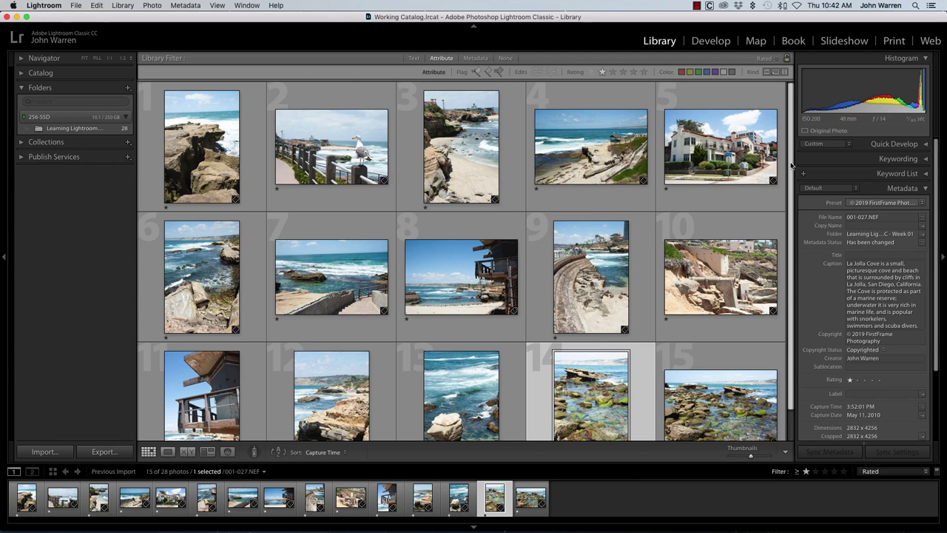
- Raise the seagull photo, photo 6 and photo 9 to two stars
click(350, 146)
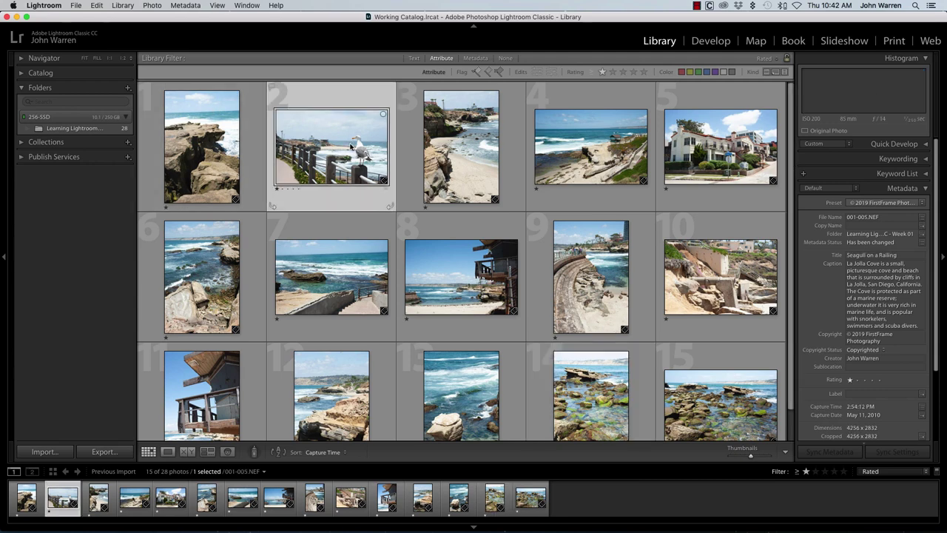
key(2)
click(242, 278)
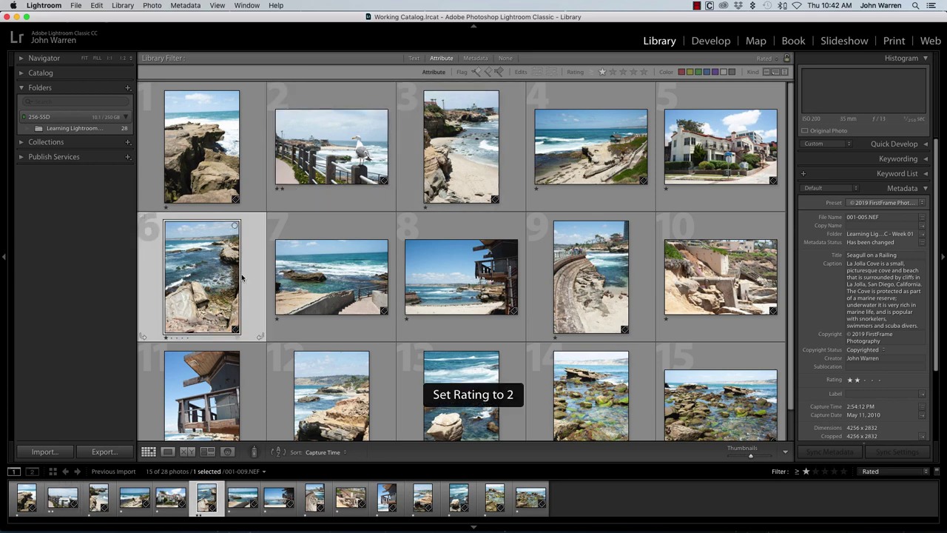
key(2)
click(479, 277)
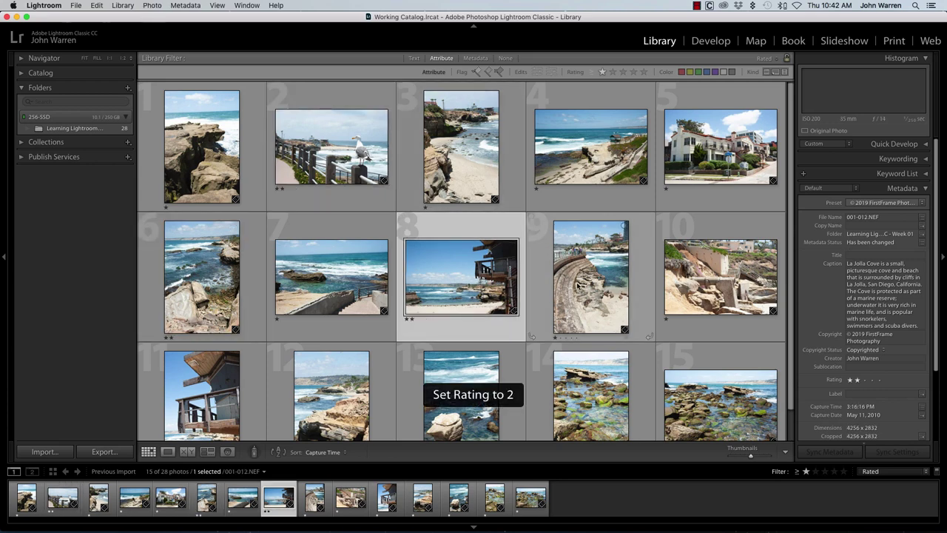
click(579, 287)
key(2)
- Raise photos 10, 13 and 15 (the rocky tide pools) to two stars
click(733, 283)
key(2)
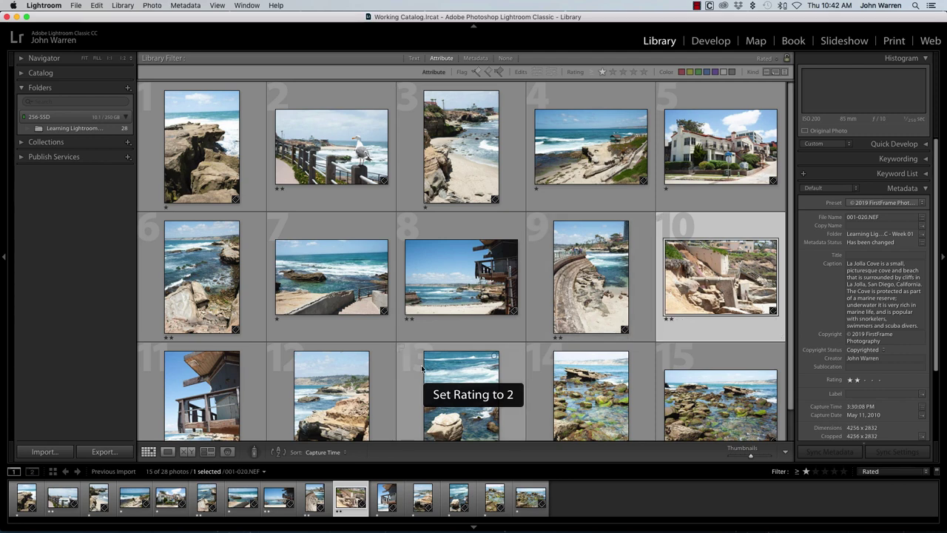
click(425, 369)
key(2)
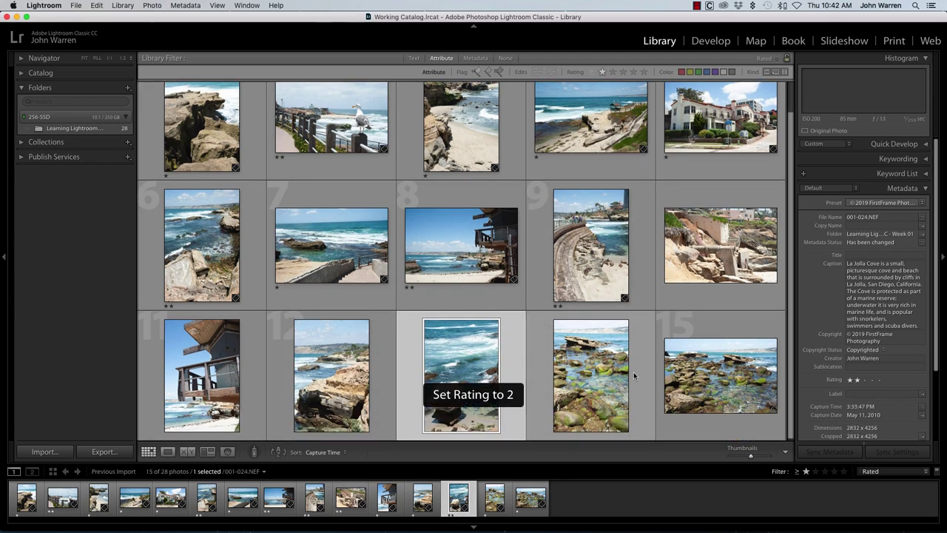
click(732, 355)
key(2)
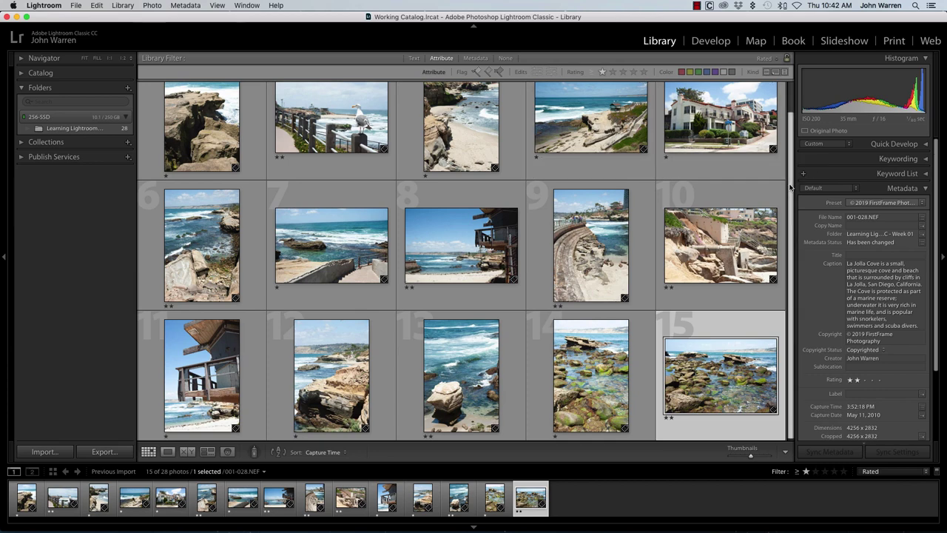
scroll(790, 188, up, 2)
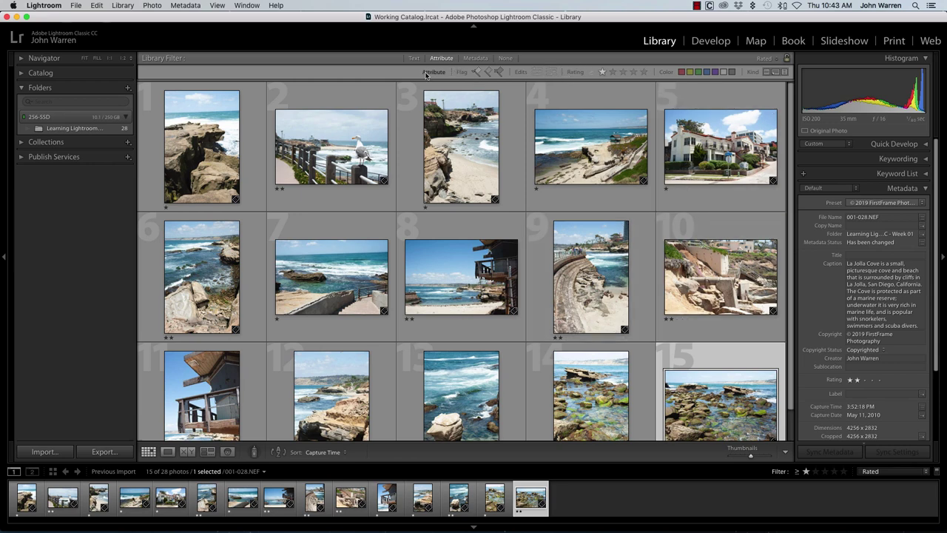
- Set the Rating filter to two stars and higher, then deselect all photos
click(612, 72)
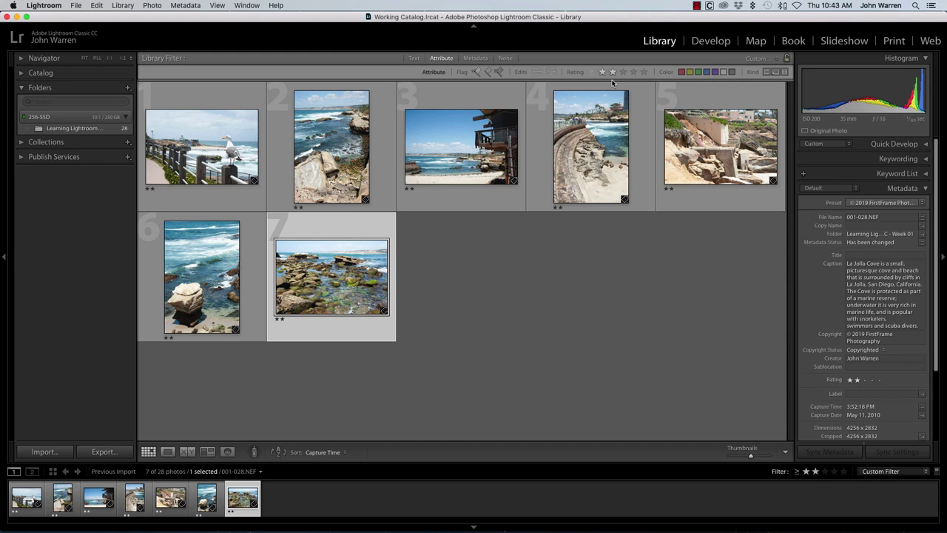
click(563, 293)
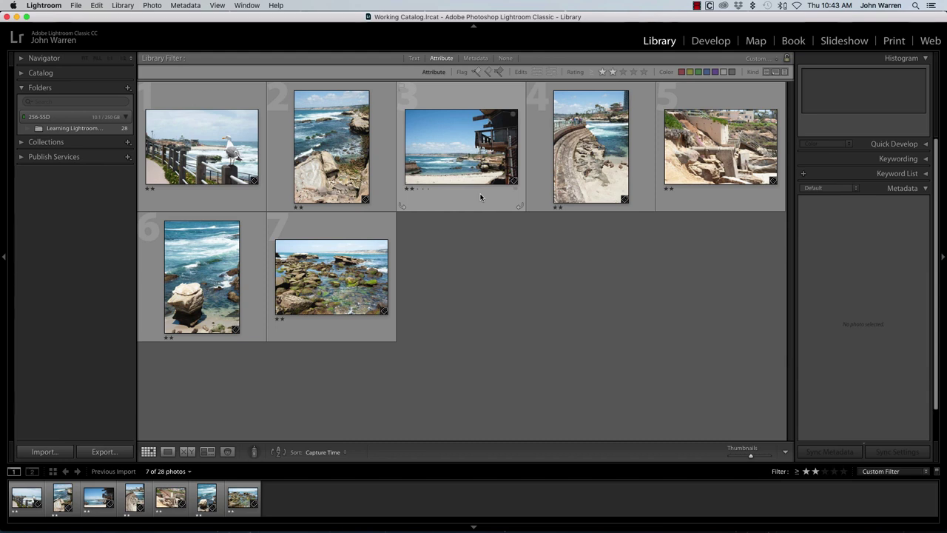
- Rate the seagull photo and photos 6, 2 and 5 three stars, then filter to three stars and higher
click(232, 152)
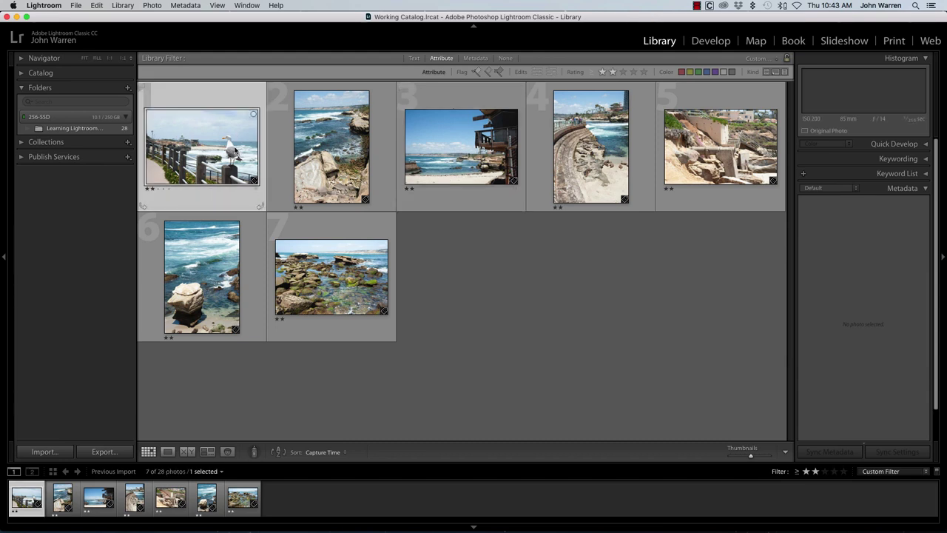
key(3)
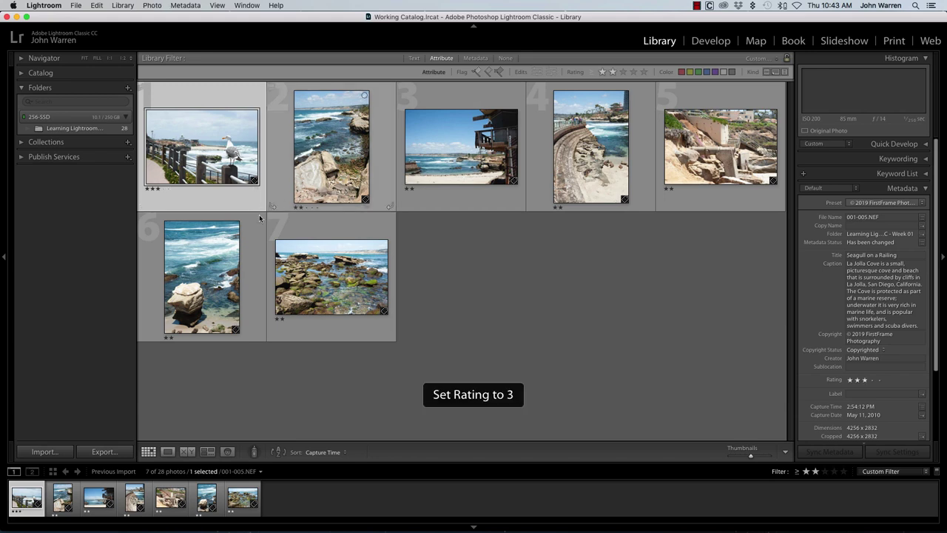
click(223, 271)
key(3)
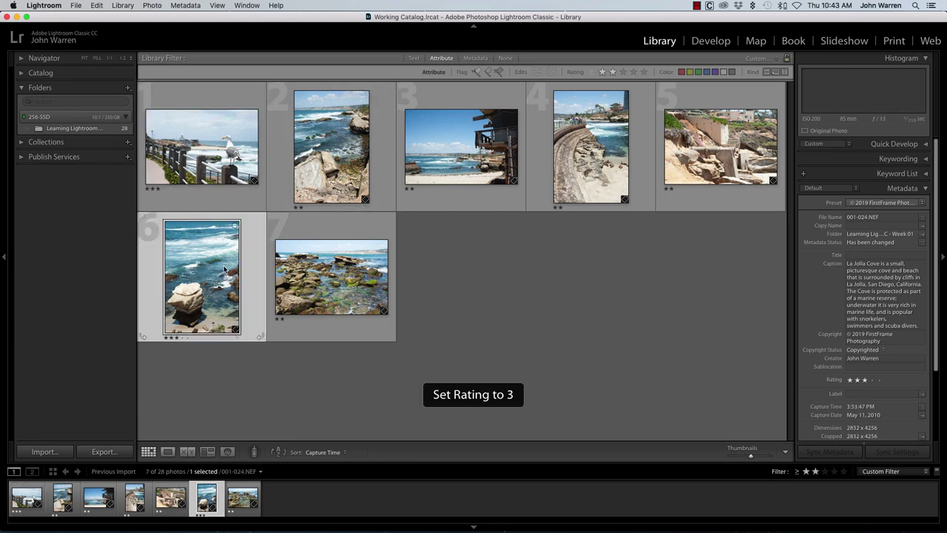
click(345, 141)
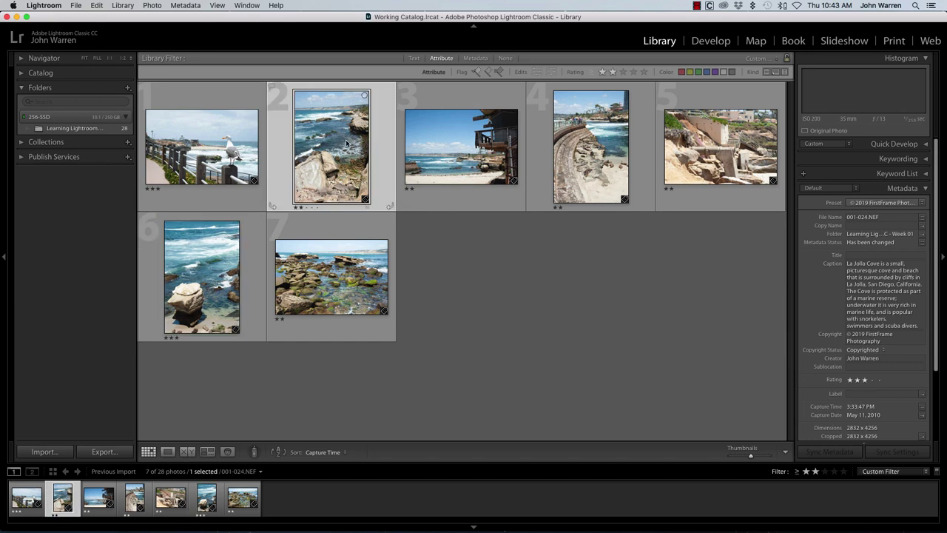
key(3)
click(716, 161)
key(3)
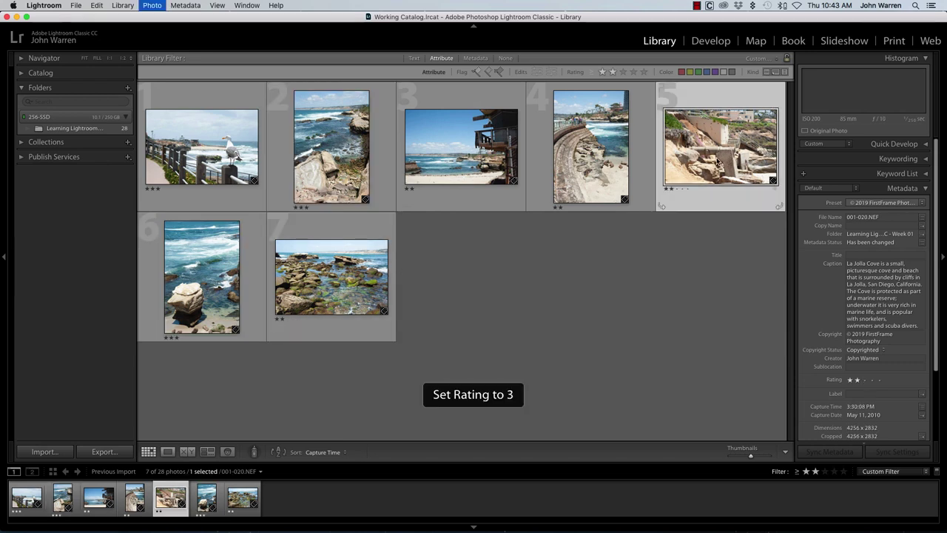
click(623, 72)
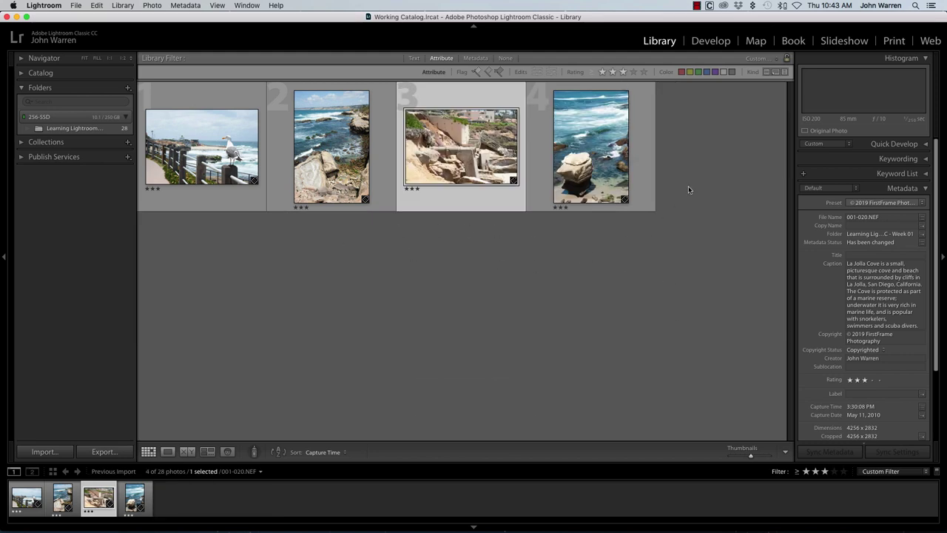
- Try the 'is equal to' rating rule at 2 and 1 stars, then return to 1 star and higher
click(592, 72)
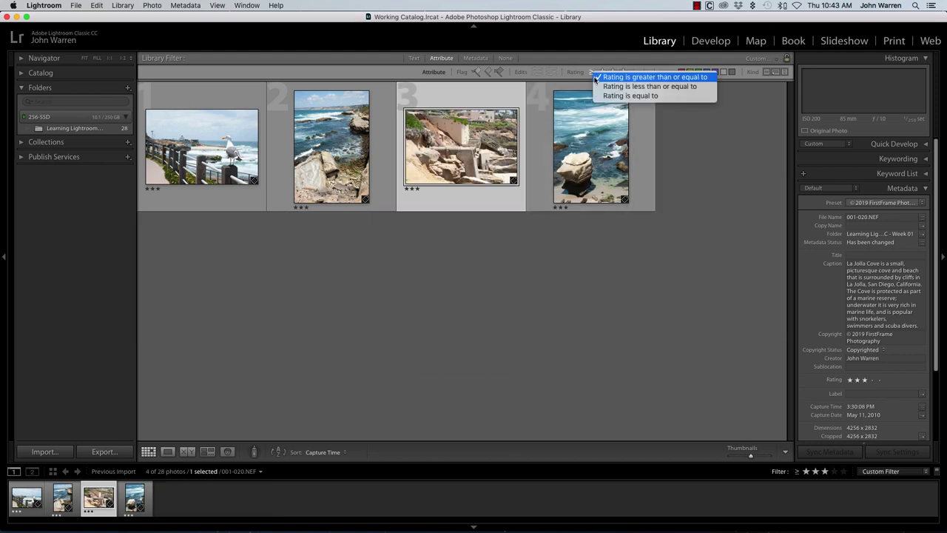
click(608, 96)
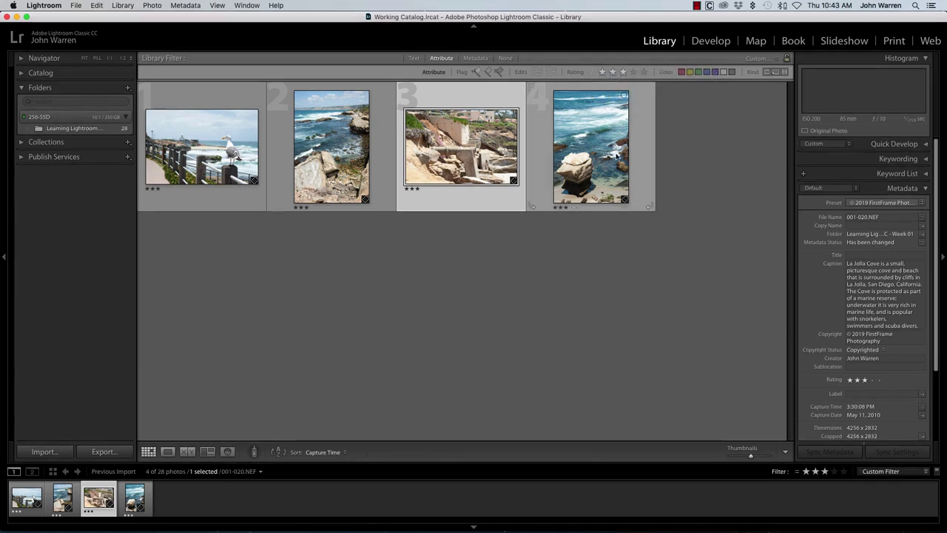
click(612, 73)
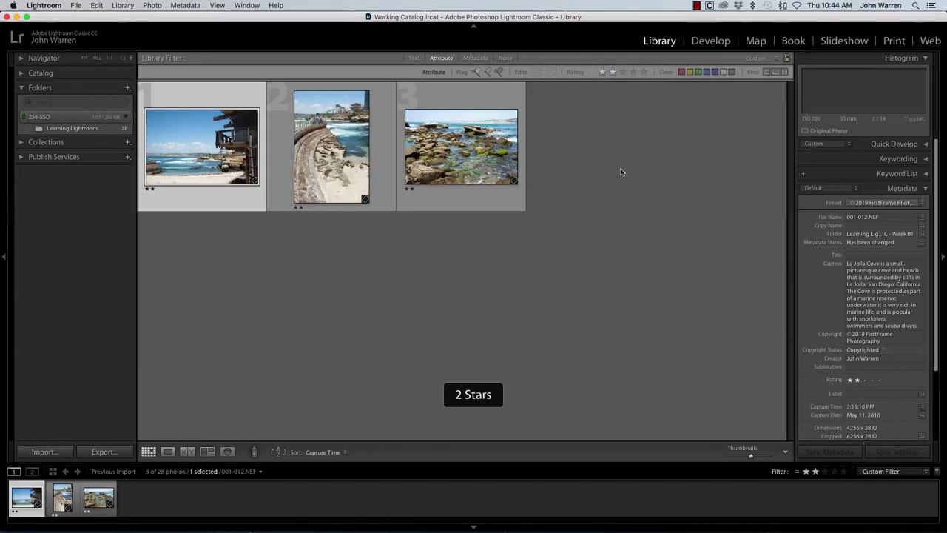
click(602, 72)
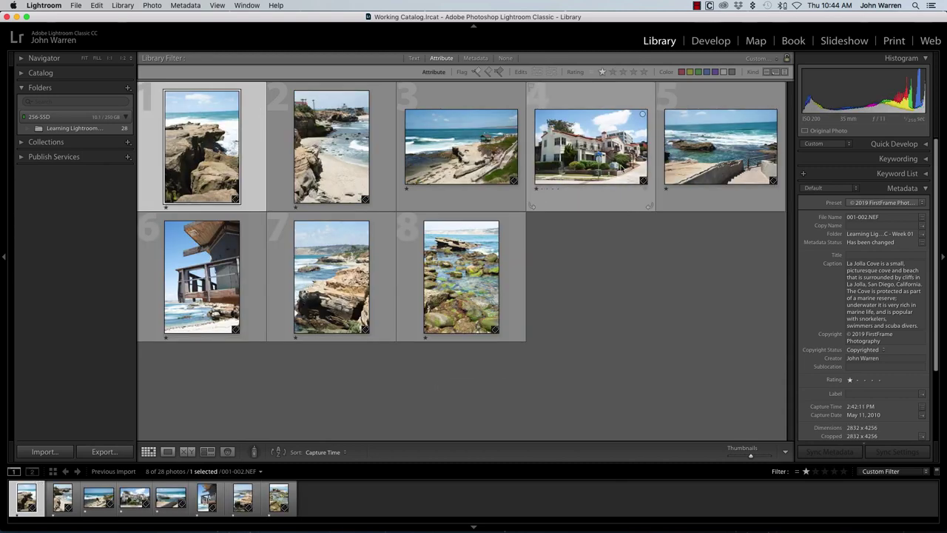
click(613, 72)
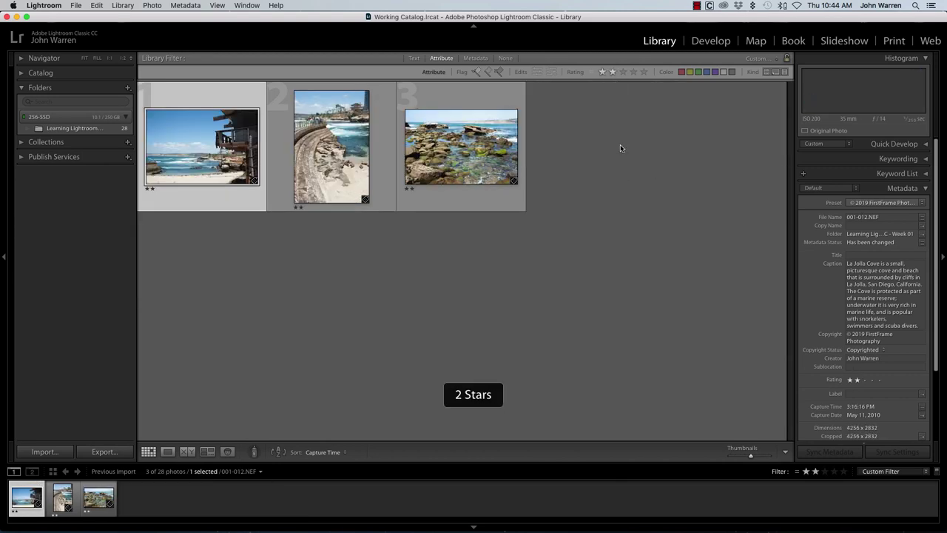
click(603, 73)
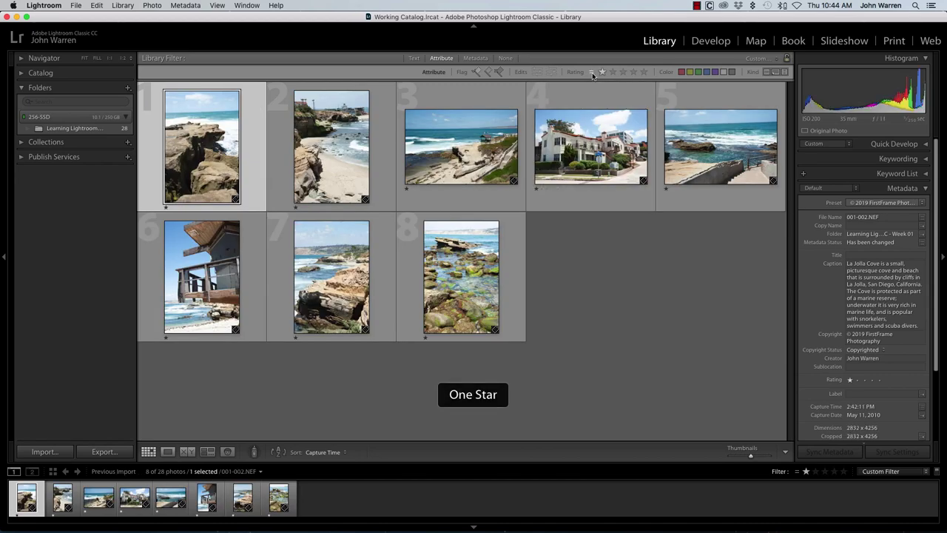
click(593, 72)
click(629, 85)
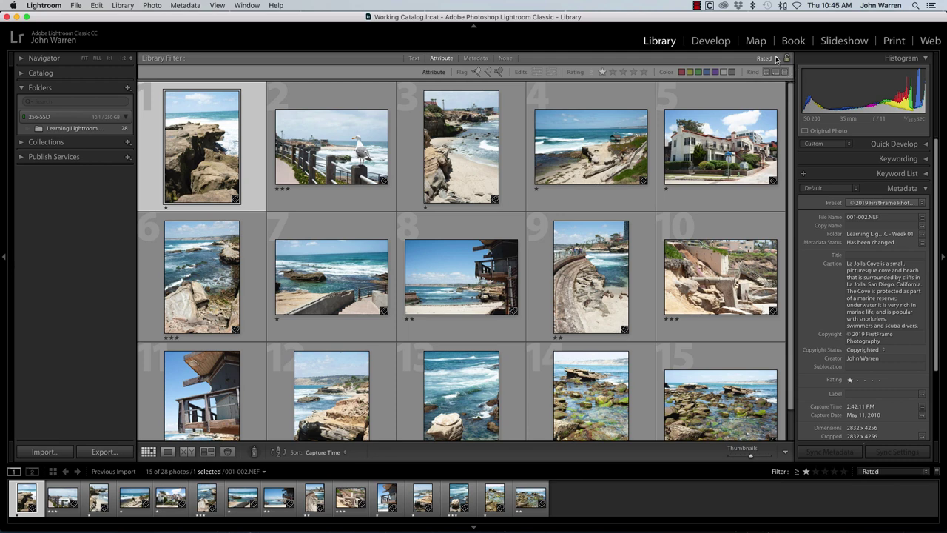
- Choose the Filters Off preset to show every photo
click(769, 59)
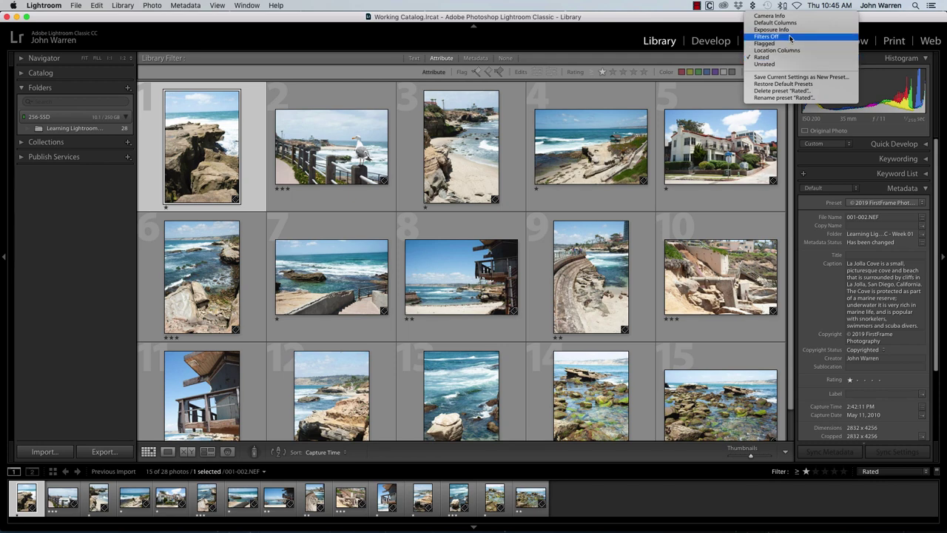
click(790, 37)
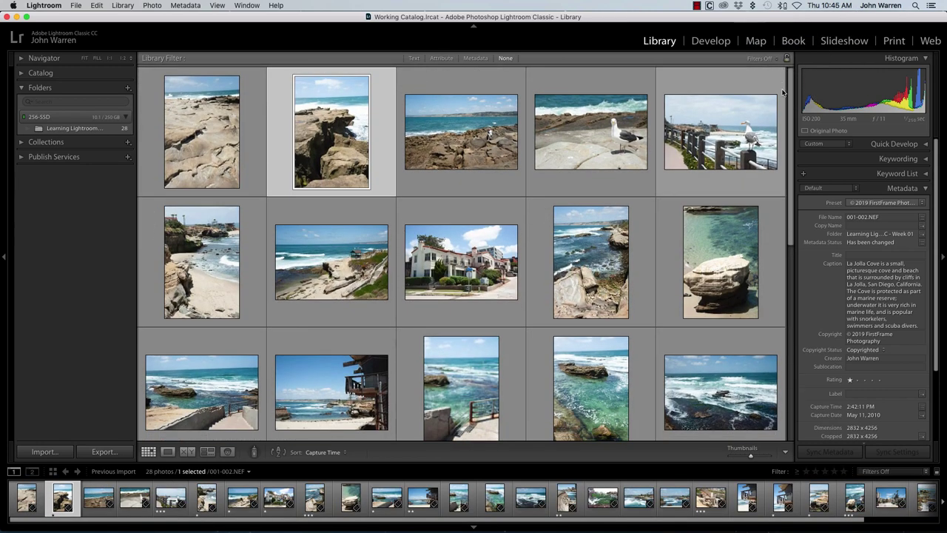
drag(791, 118, 730, 65)
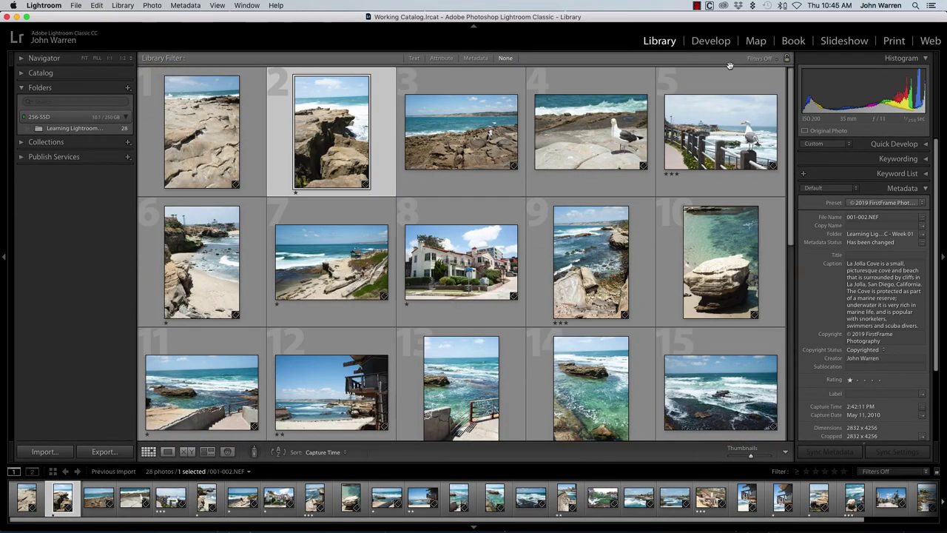
- Apply the Unrated preset to view the unrated photos, then return to Filters Off
click(777, 59)
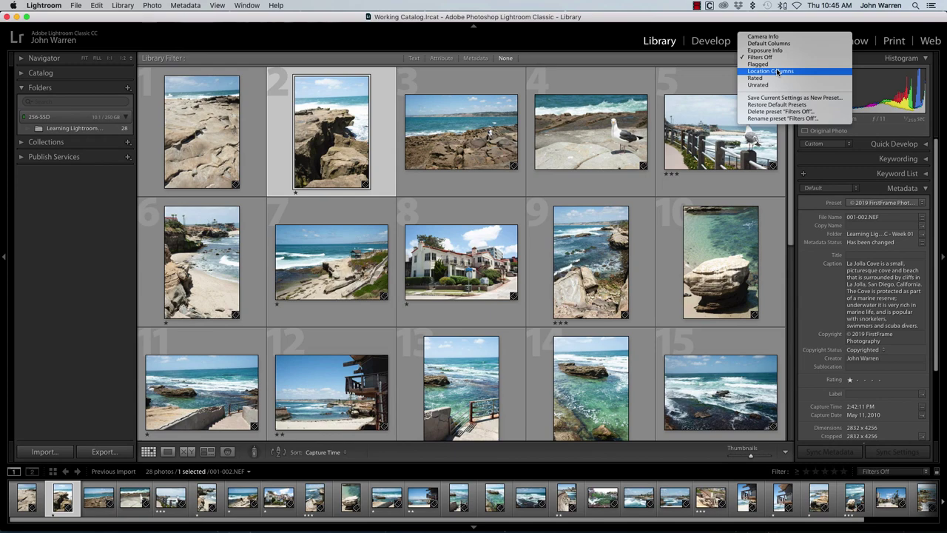
click(776, 85)
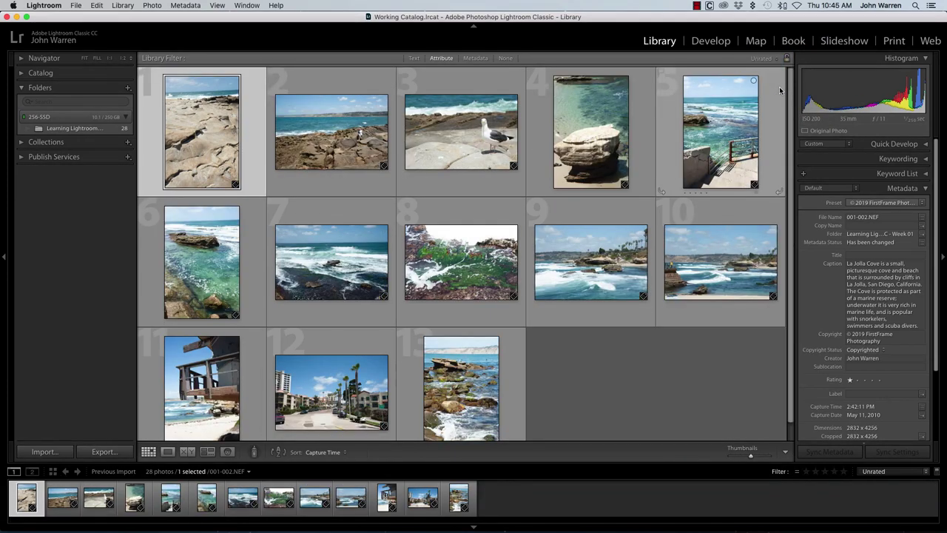
scroll(796, 365, down, 2)
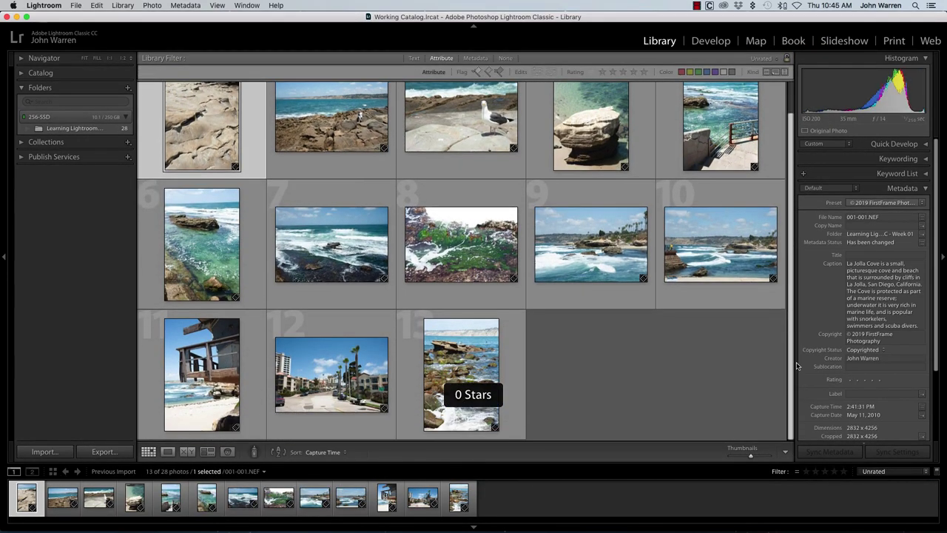
scroll(796, 311, up, 2)
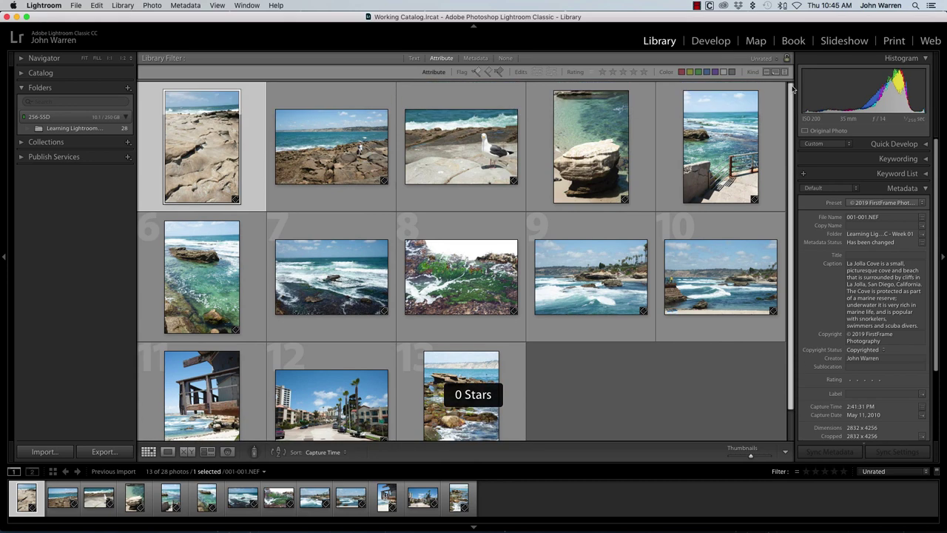
click(777, 59)
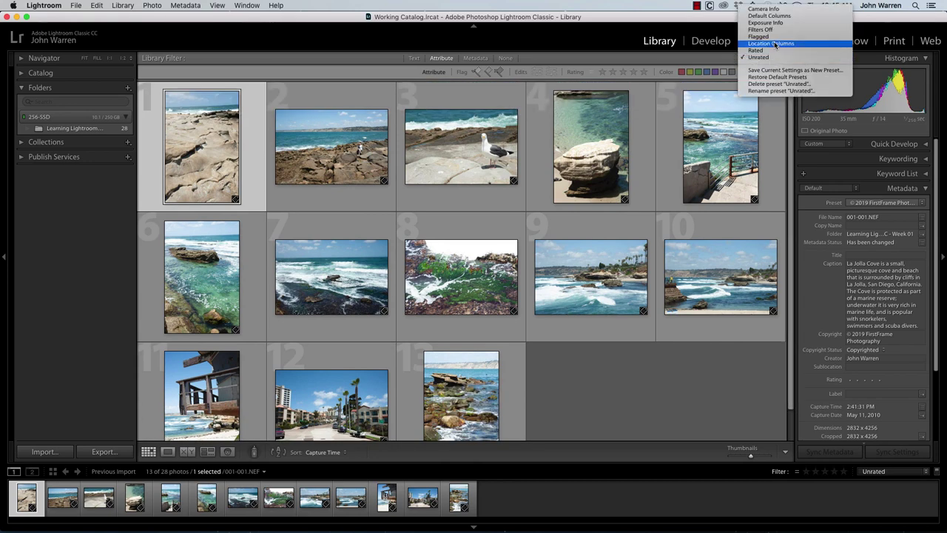
click(775, 31)
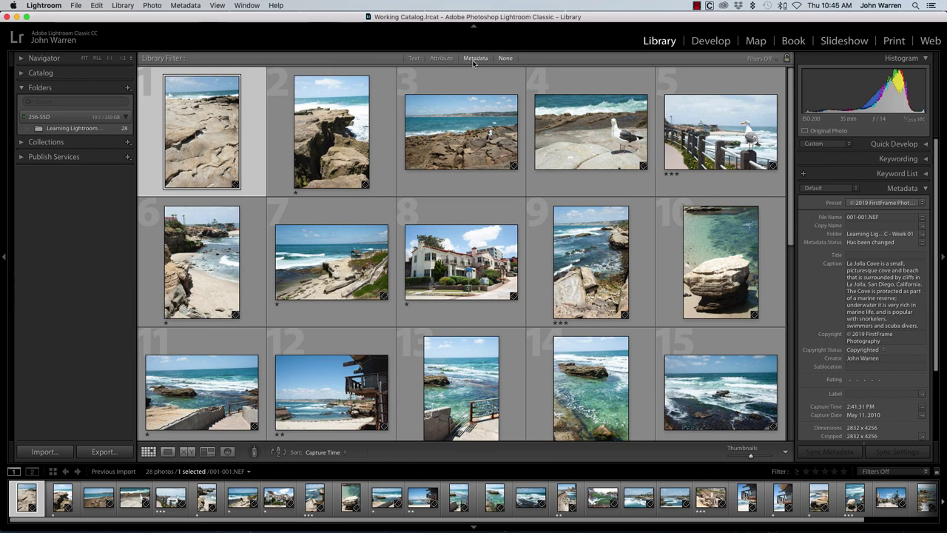
- Check the Text filter's Any Searchable Field and Contains All settings, then switch to Metadata
click(413, 58)
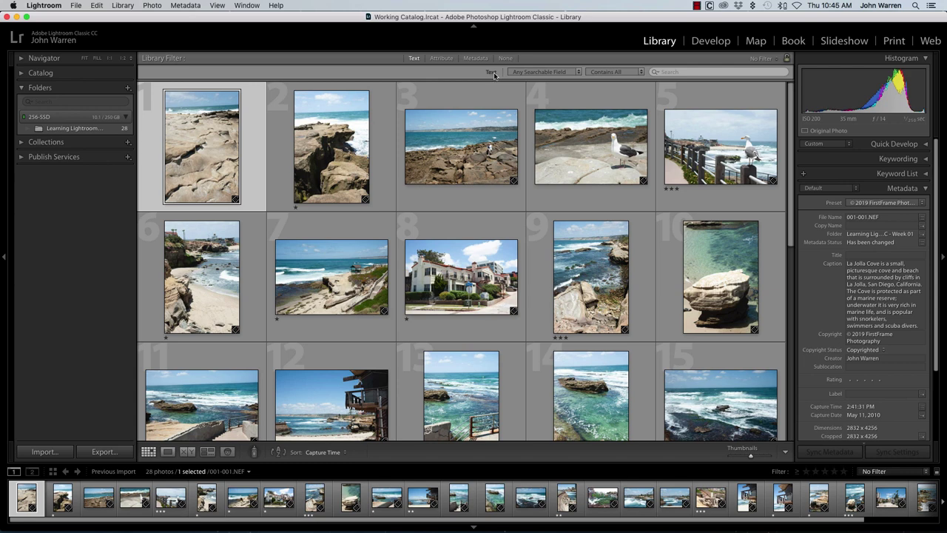
click(579, 74)
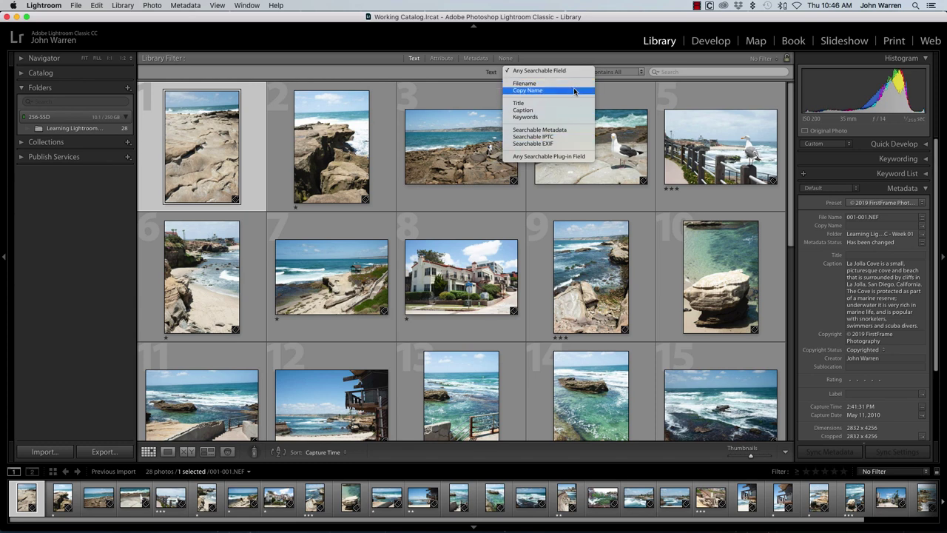
click(578, 72)
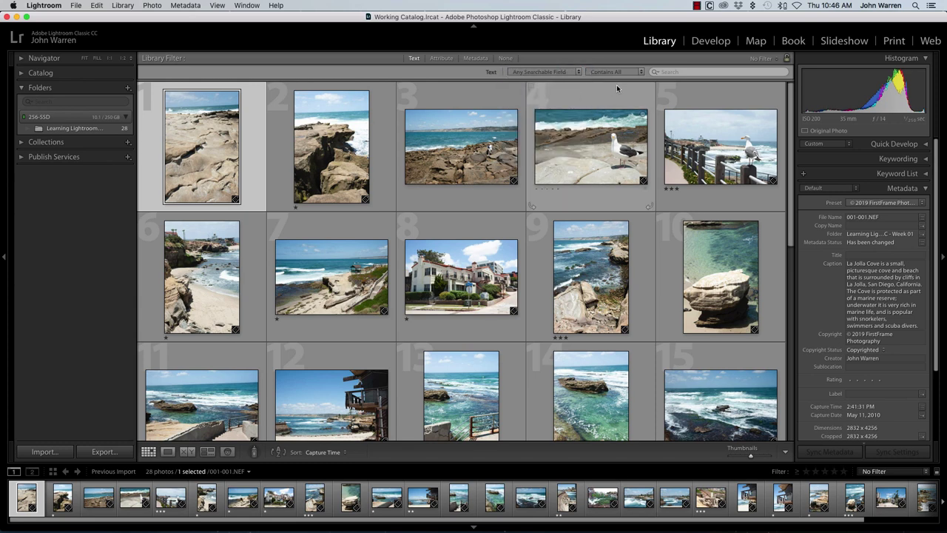
click(641, 71)
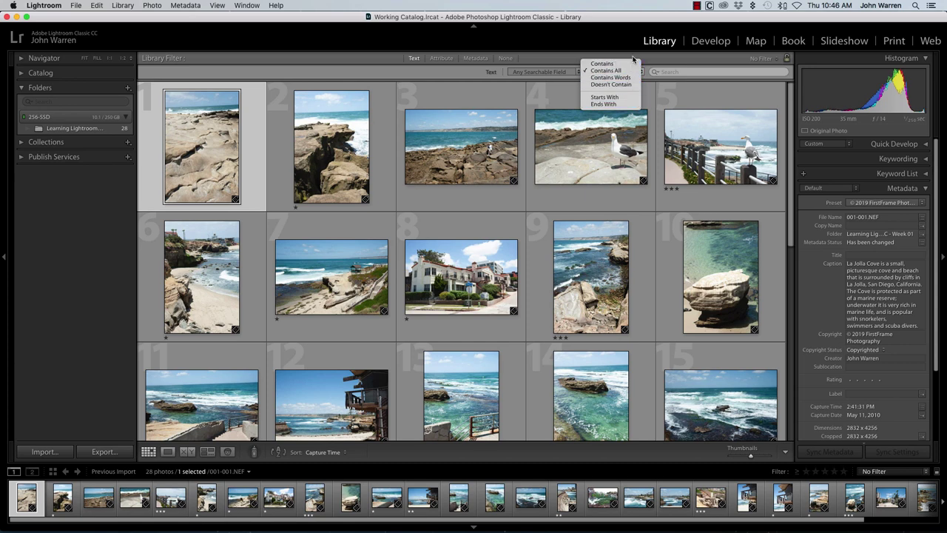
click(633, 70)
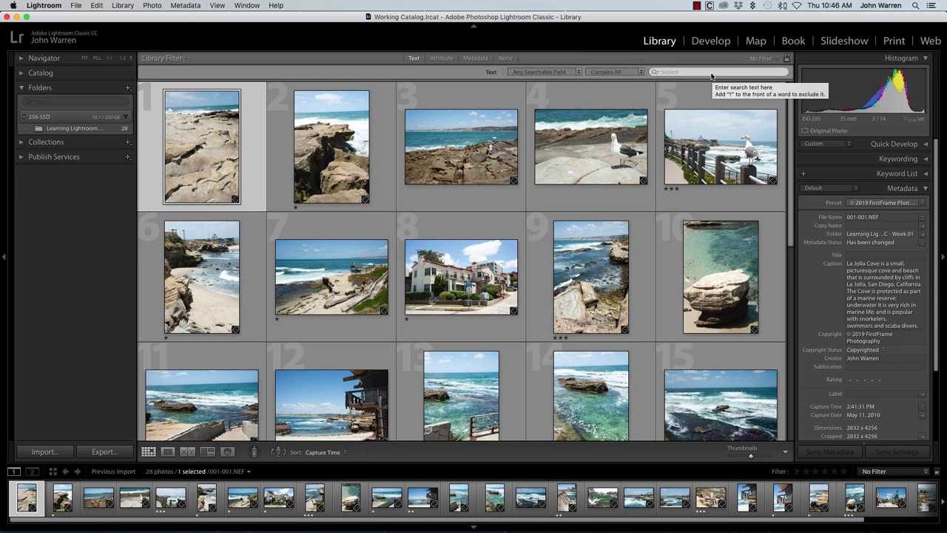
click(441, 58)
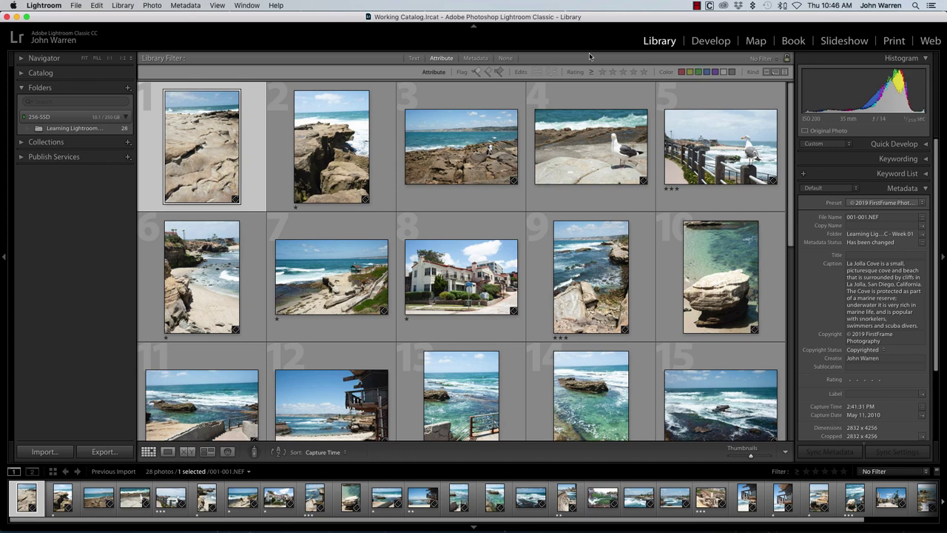
click(475, 59)
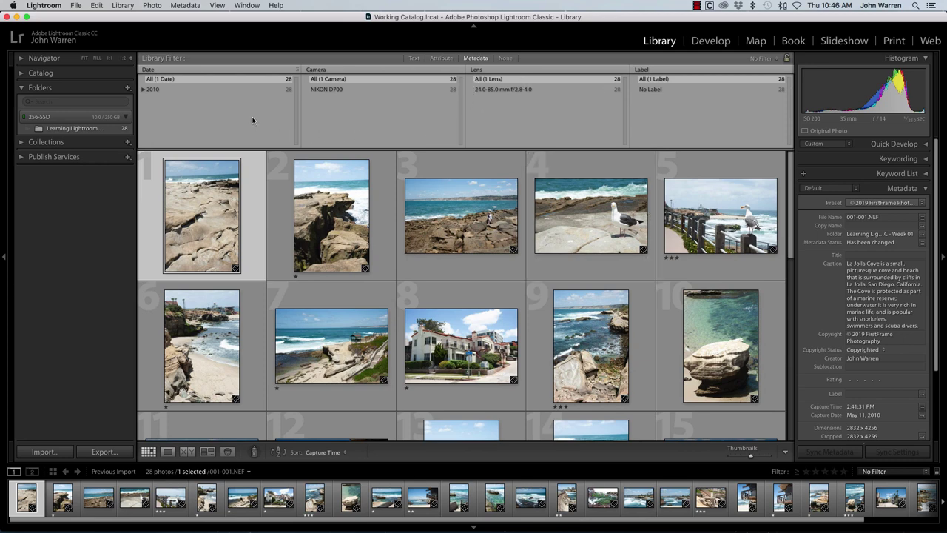
click(157, 70)
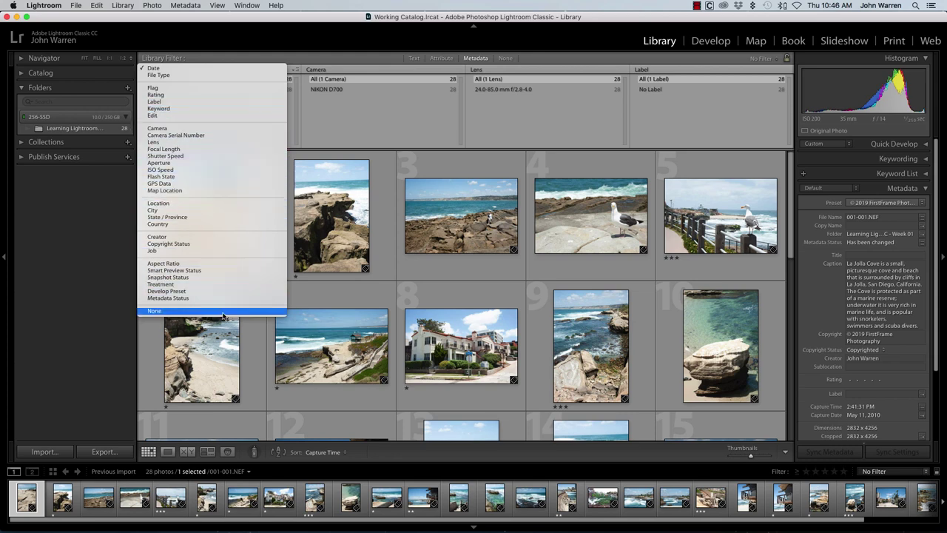
click(198, 60)
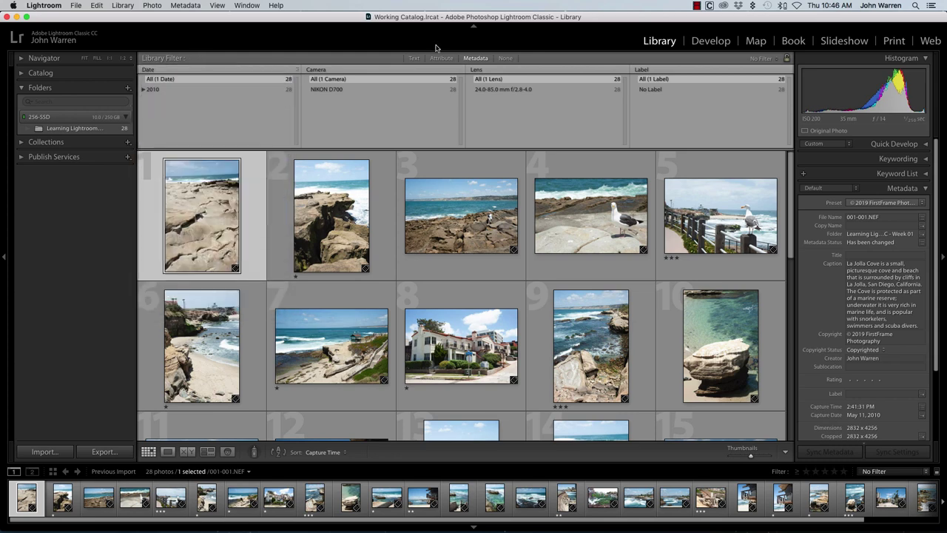
click(328, 69)
click(328, 68)
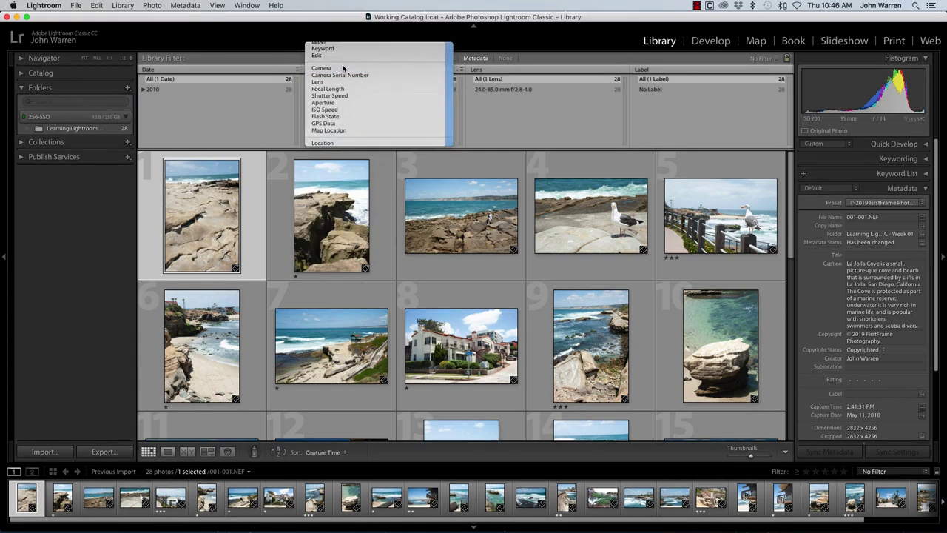
click(486, 71)
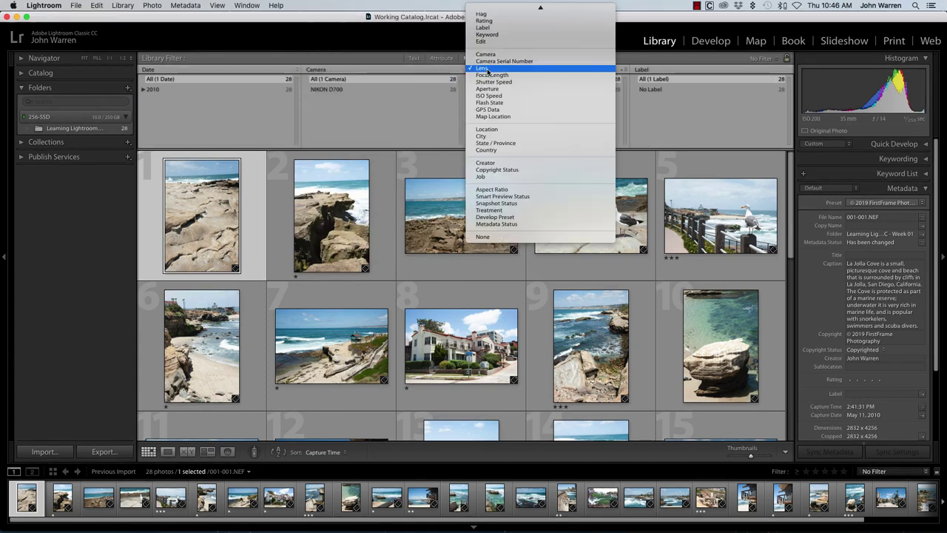
click(486, 69)
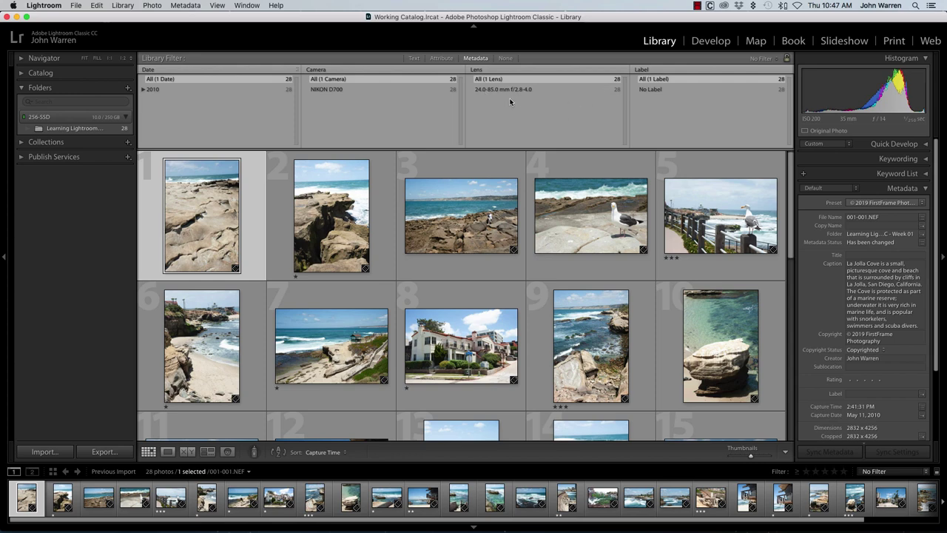
- Set the Library Filter bar to None to close the metadata columns
click(506, 58)
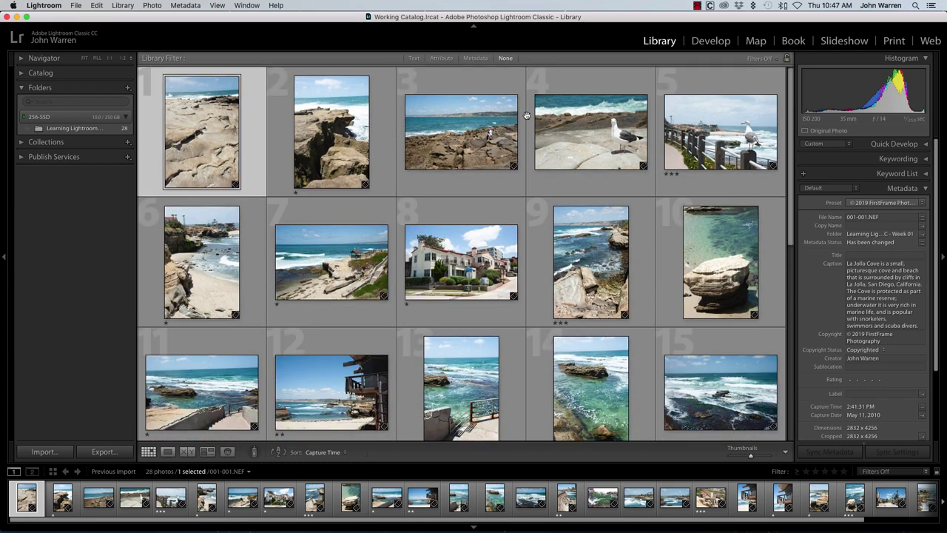